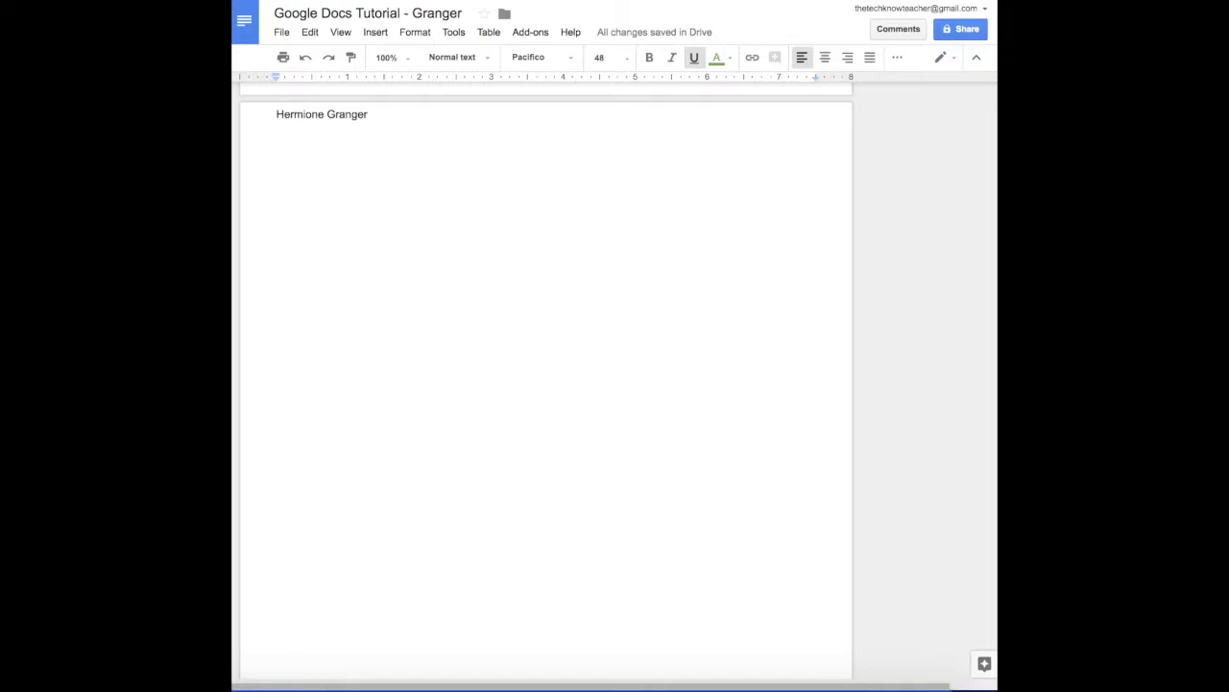
Clear the leftover formatting from the blank line below the student's name.
scroll(308, 161, right, 1)
scroll(290, 168, left, 1)
click(897, 59)
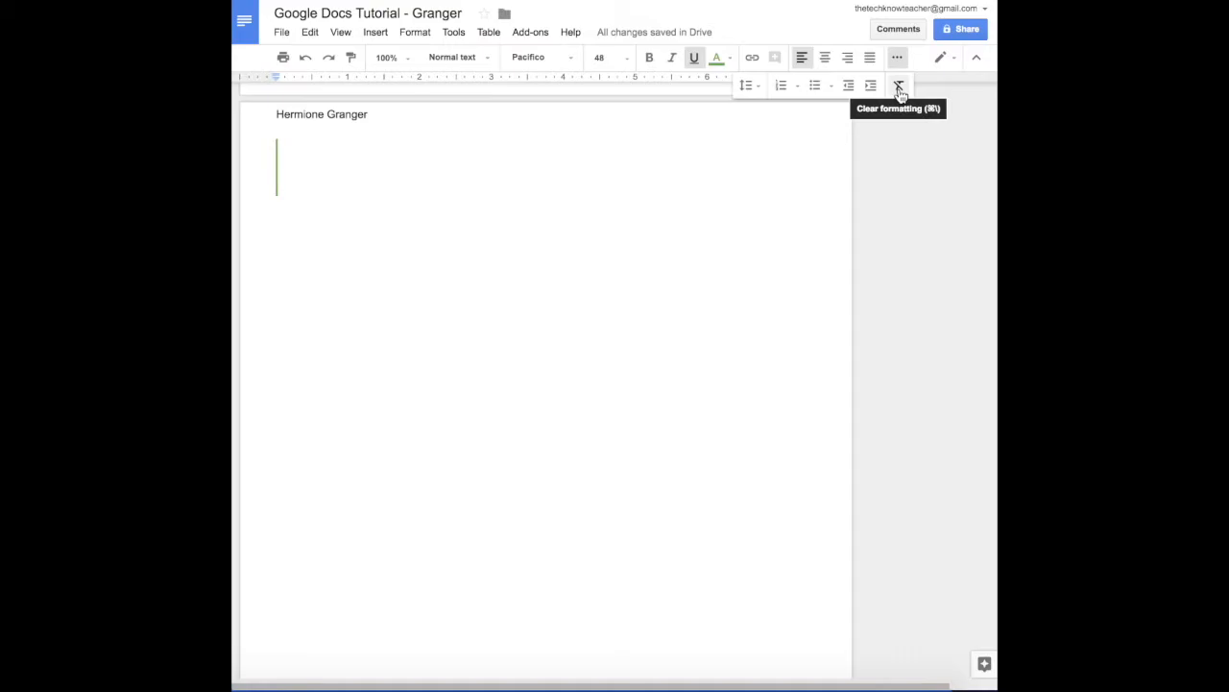
click(899, 88)
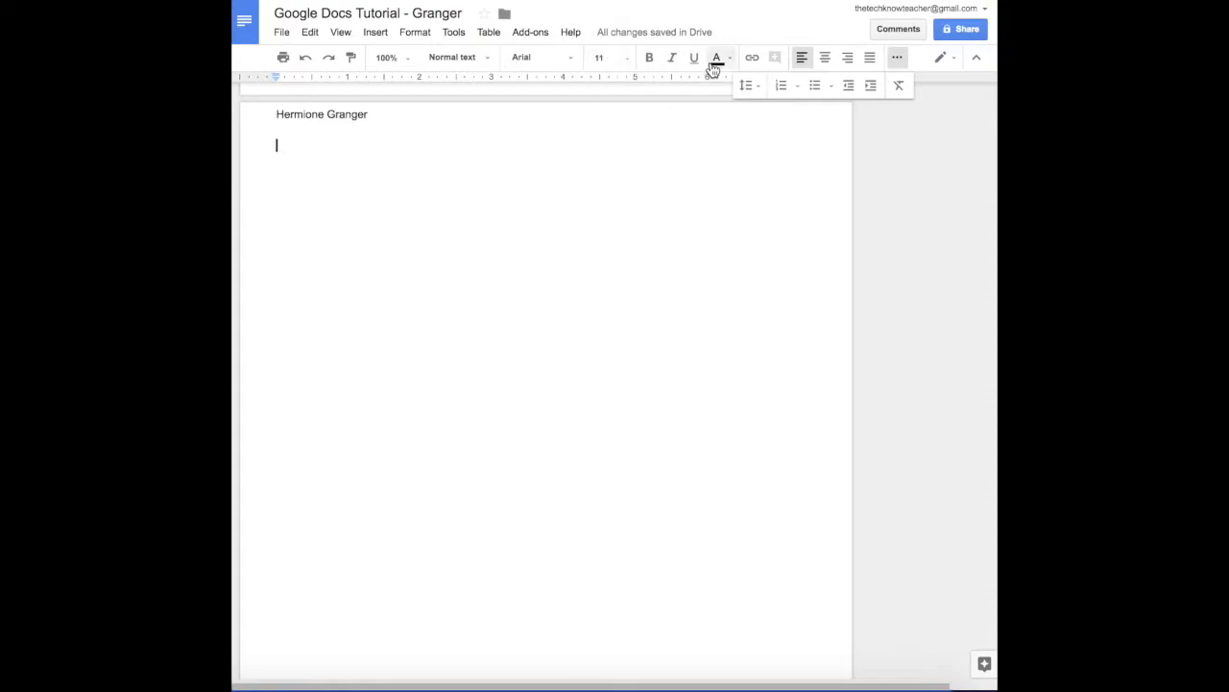
click(898, 62)
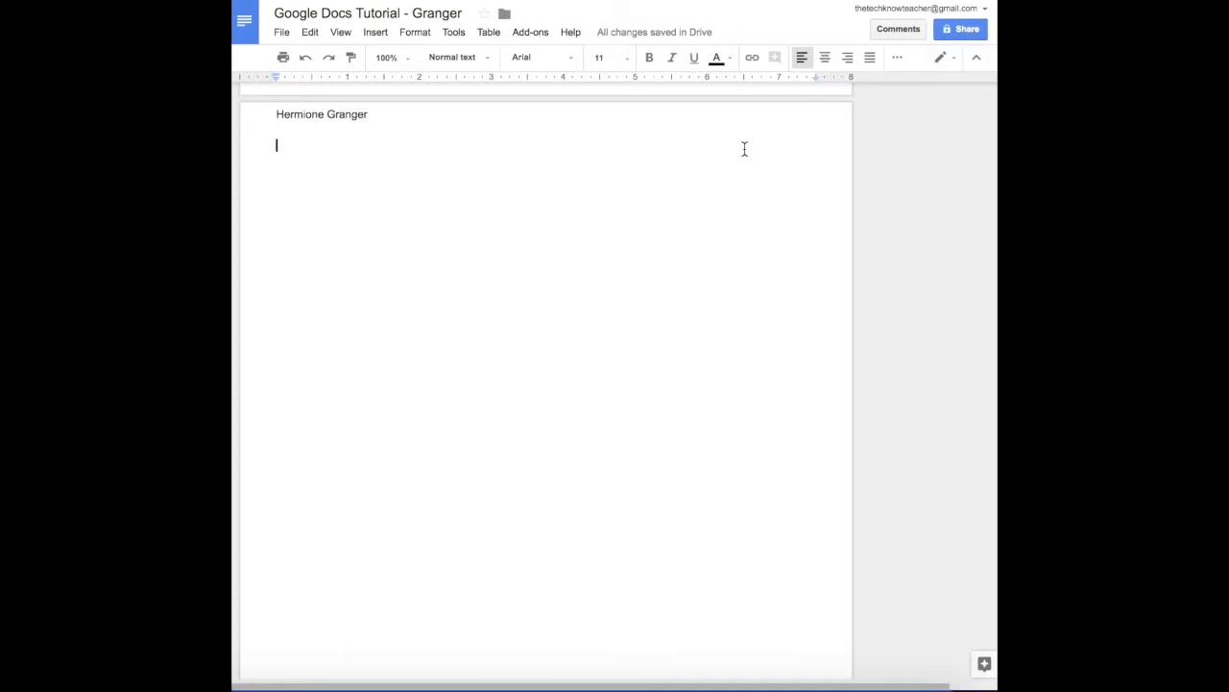
Add the title "Task 4: Text Alignment and Spacing" on the blank line and format it as Heading 2.
text(T)
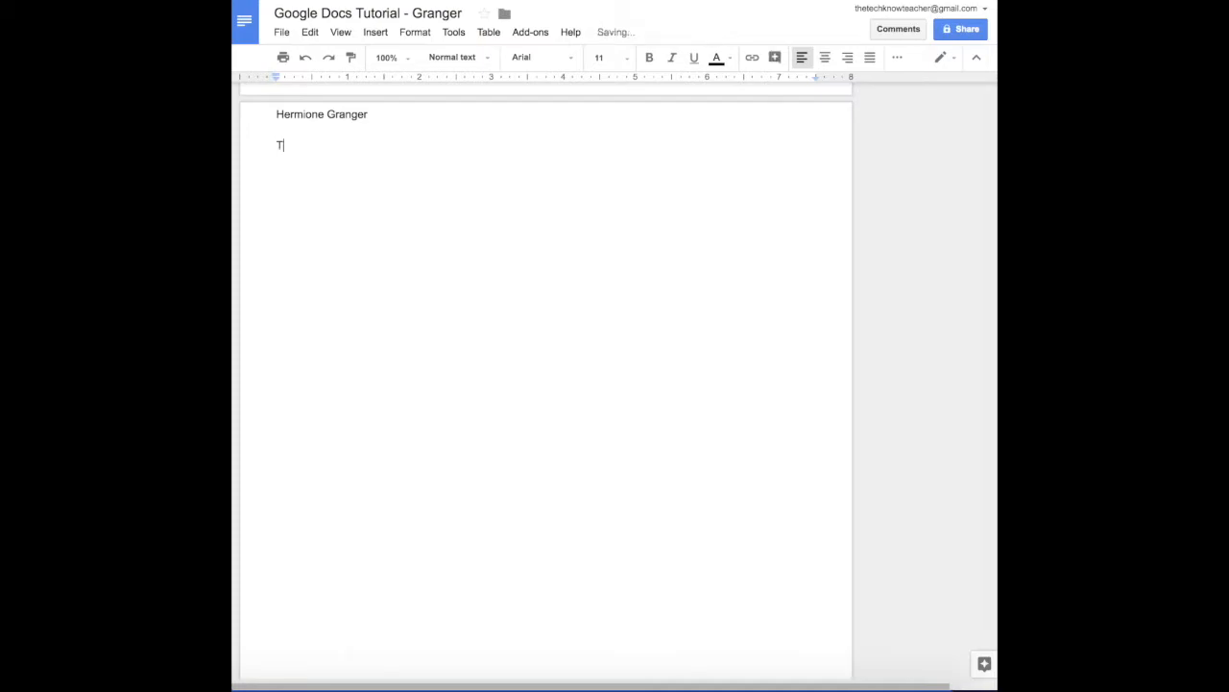
text(ask 4: Text Alignment and Spacing)
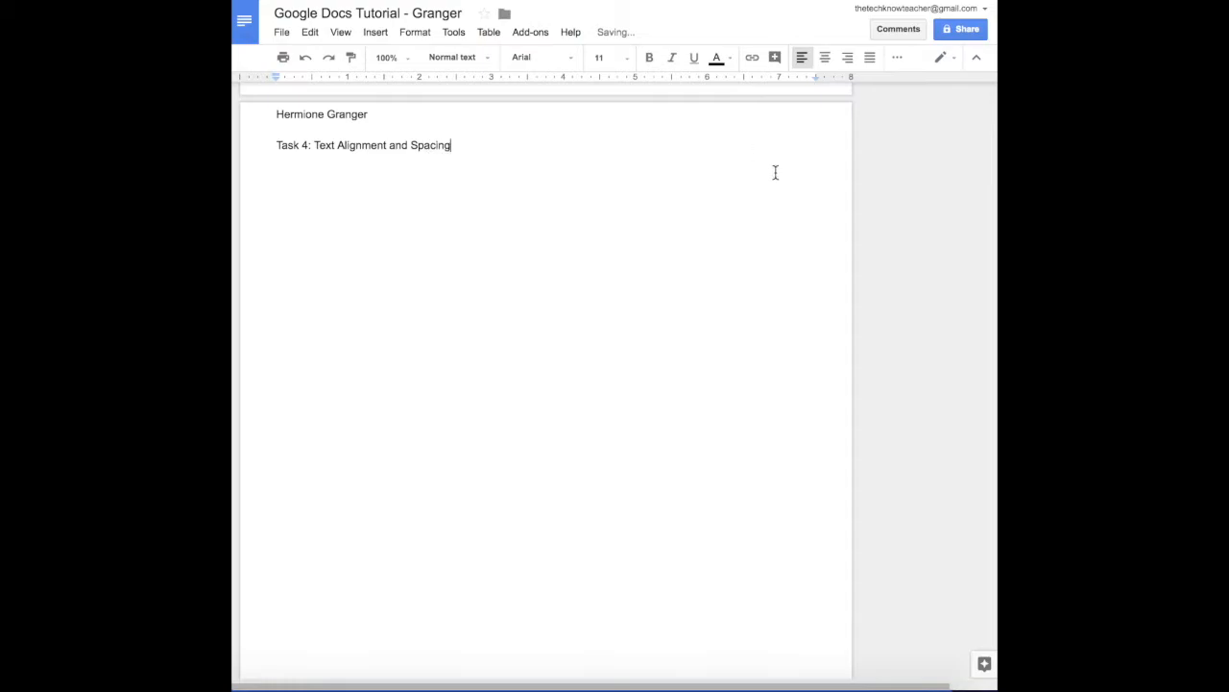
triple_click(403, 146)
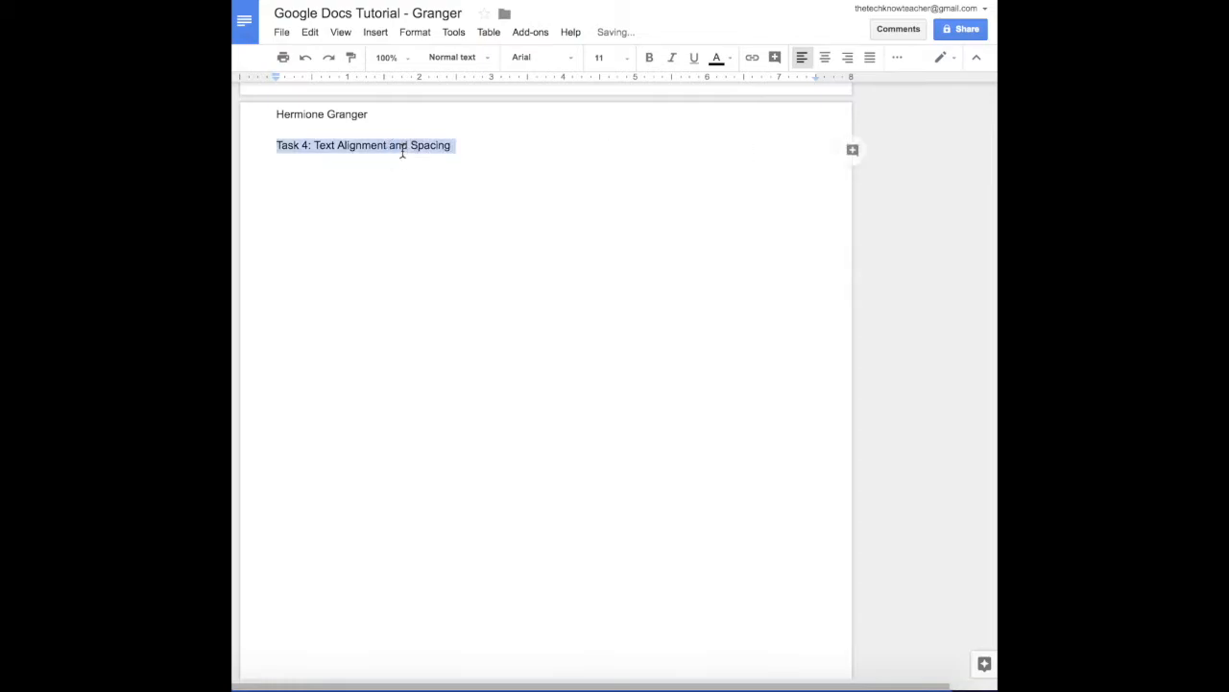
click(465, 59)
click(474, 271)
click(524, 148)
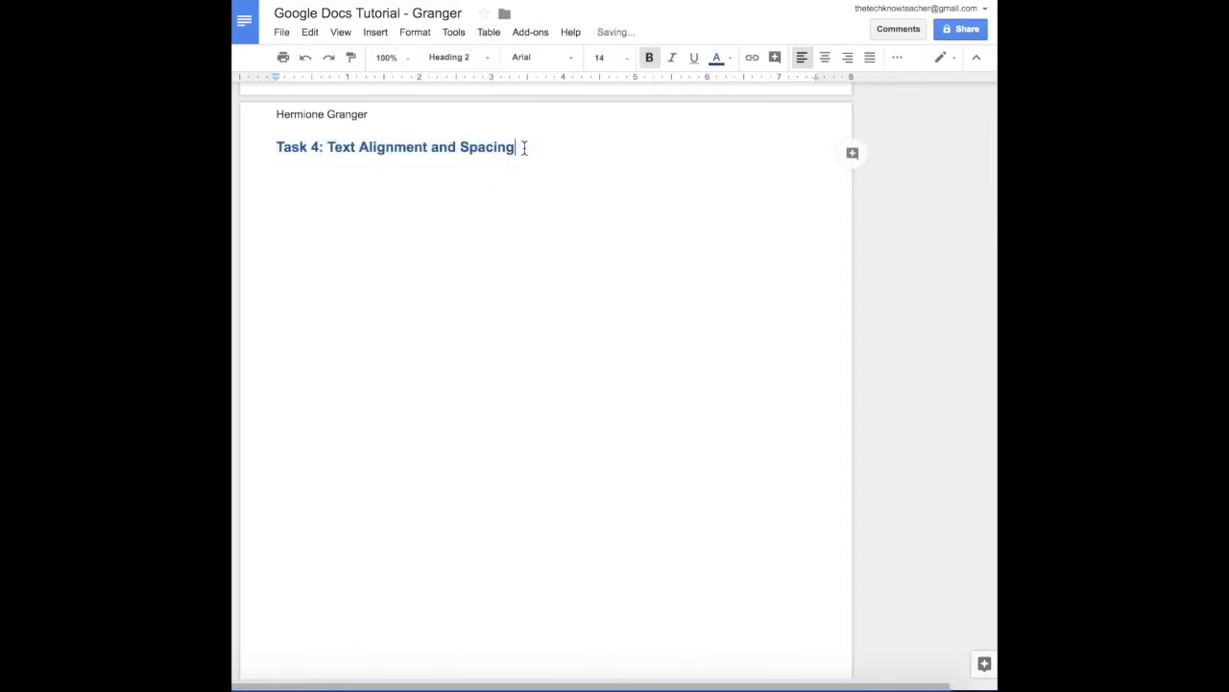
Paste the copied placeholder paragraphs on a new line below the Task 4 heading and select the first paragraph.
key(Return)
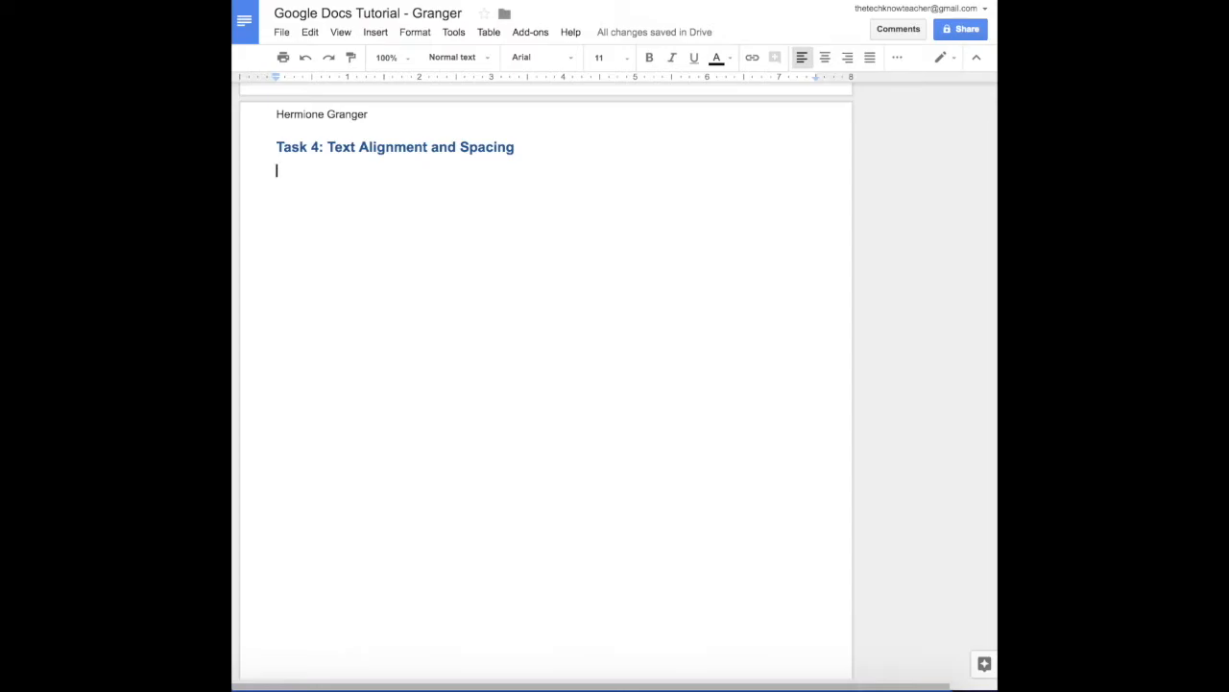
key(ctrl+v)
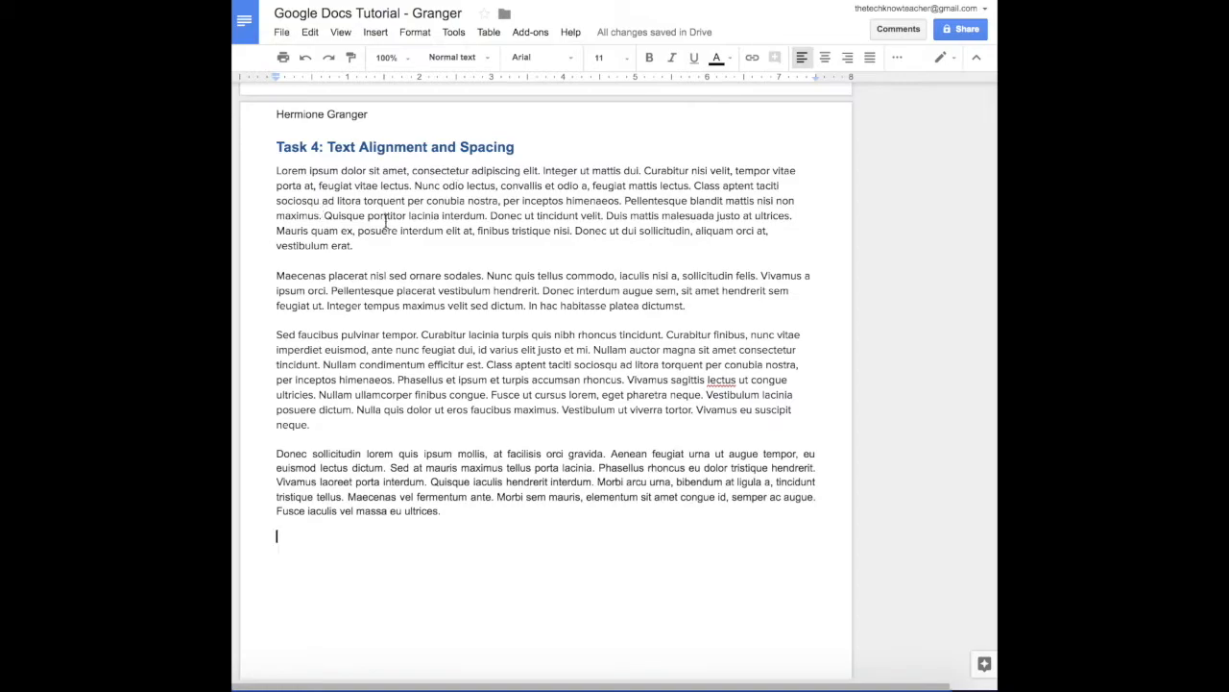
click(271, 171)
drag(271, 171, 348, 239)
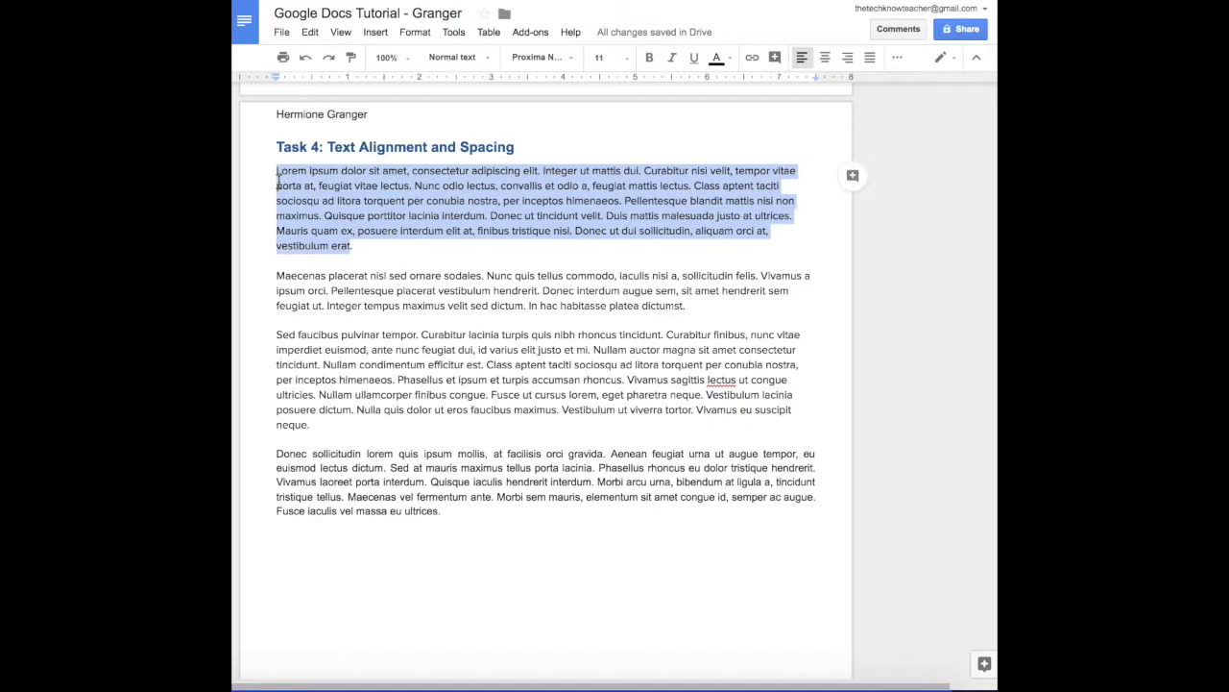
Center-align the second paragraph, starting with "Maecenas placerat".
click(285, 291)
triple_click(285, 291)
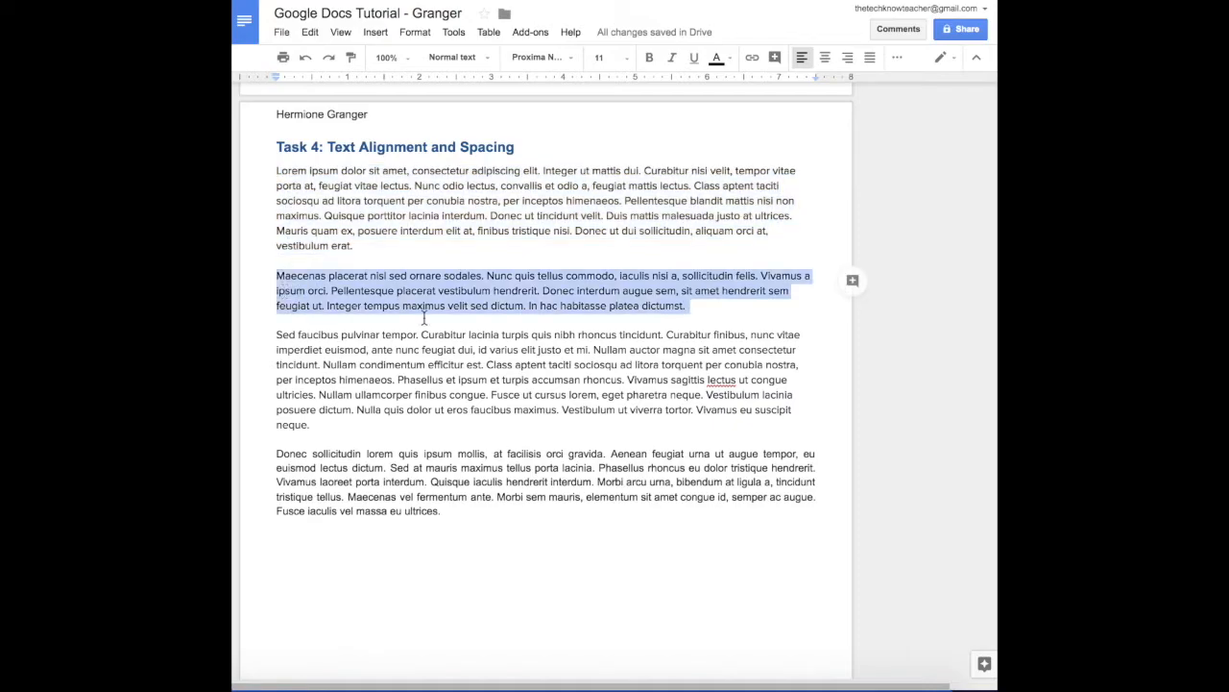
click(831, 59)
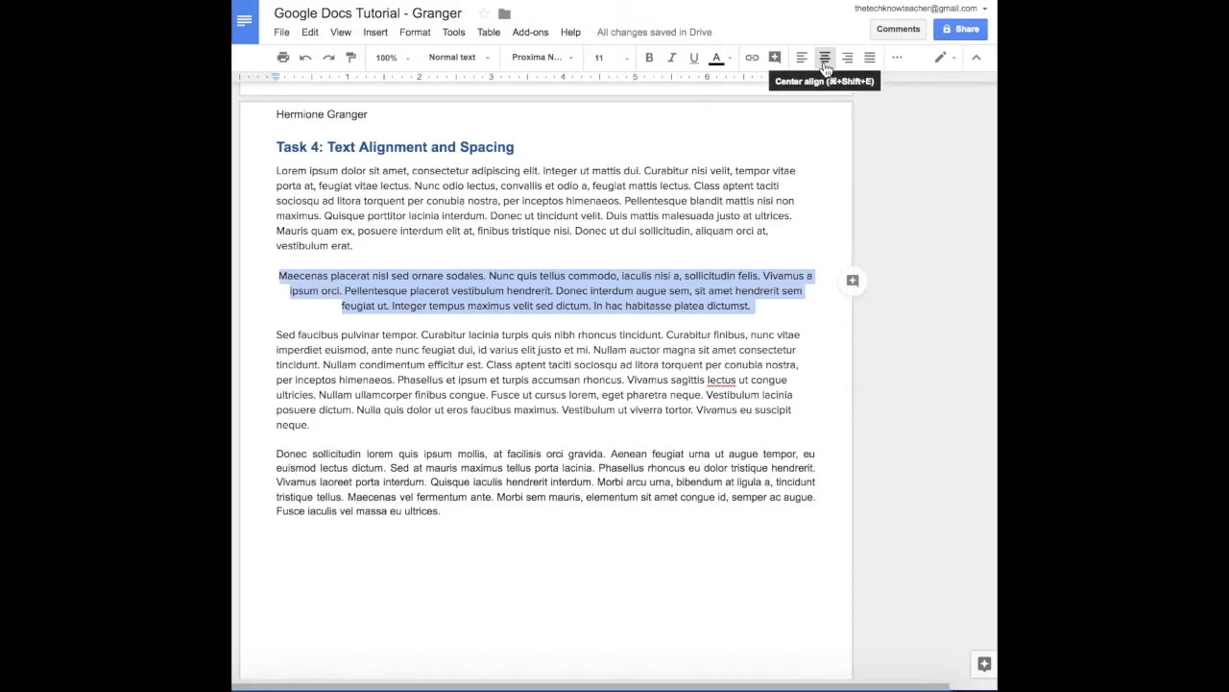
Right-align the third paragraph, starting with "Sed faucibus".
double_click(429, 365)
click(429, 365)
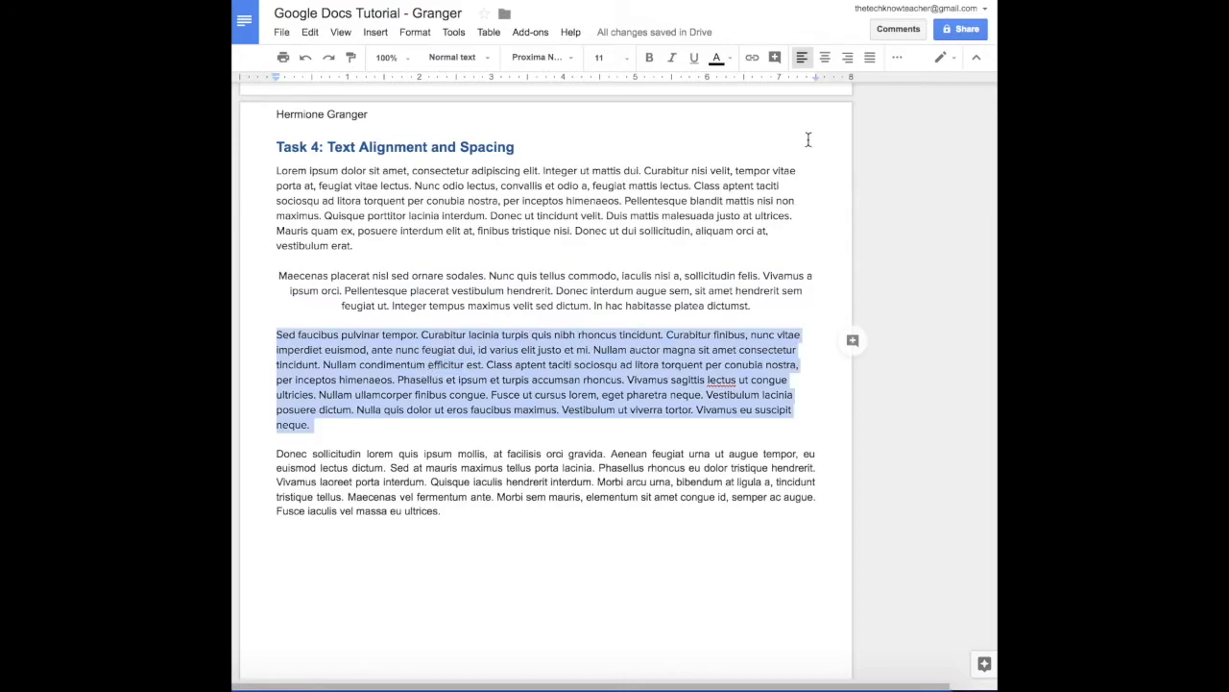
click(847, 59)
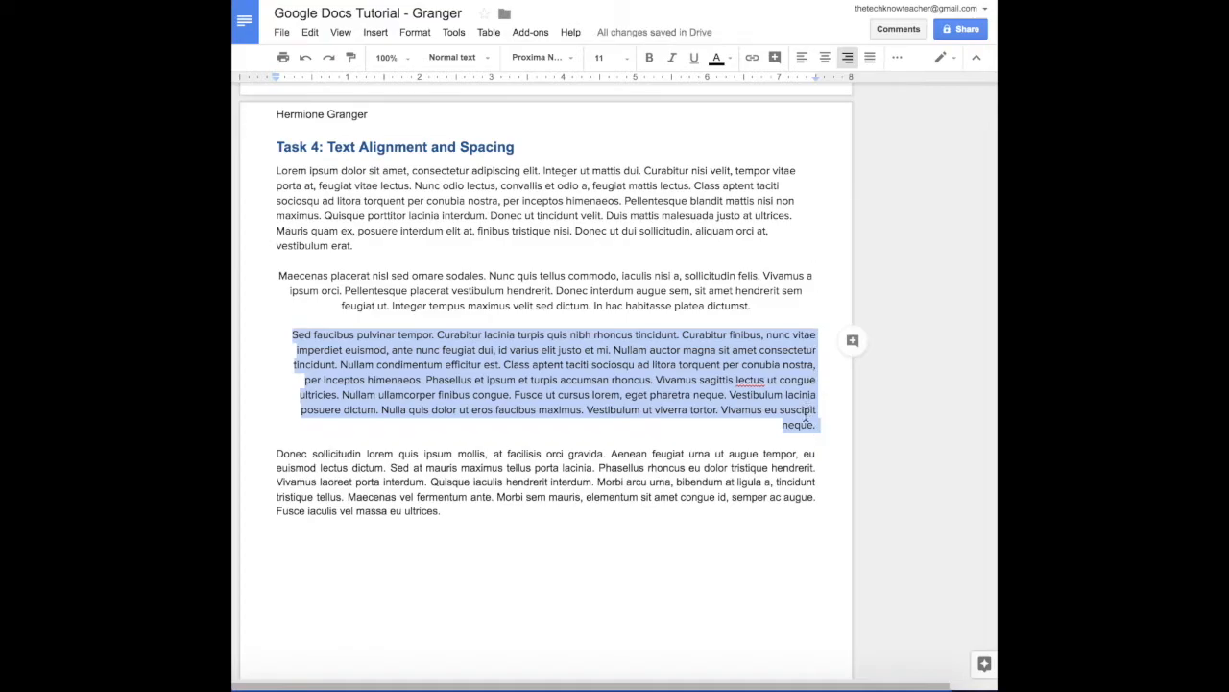
Try increasing the indent of the whole selected last paragraph by one level, and undo it.
triple_click(539, 483)
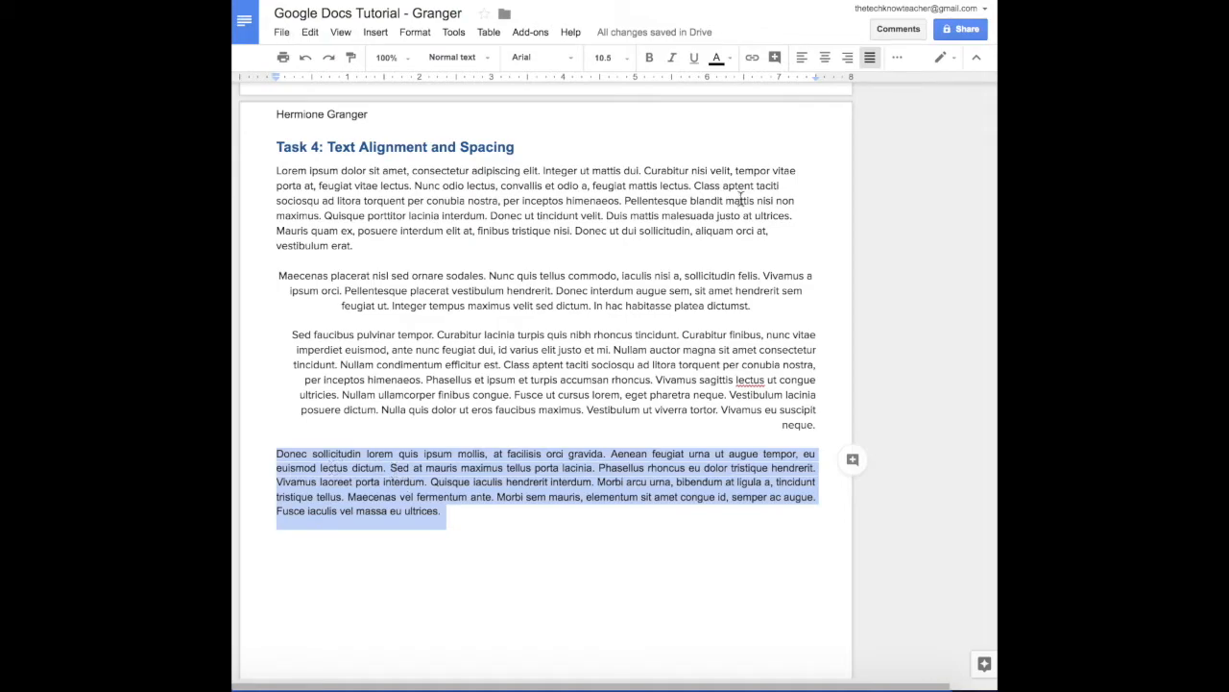
click(899, 60)
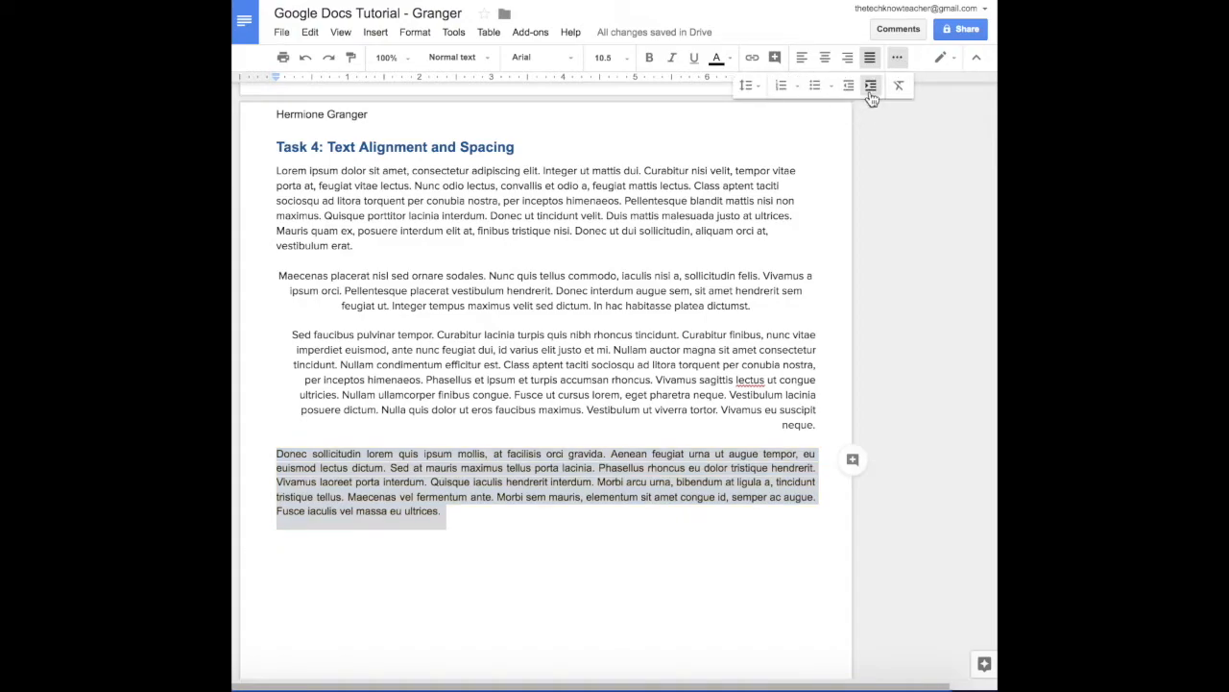
click(871, 94)
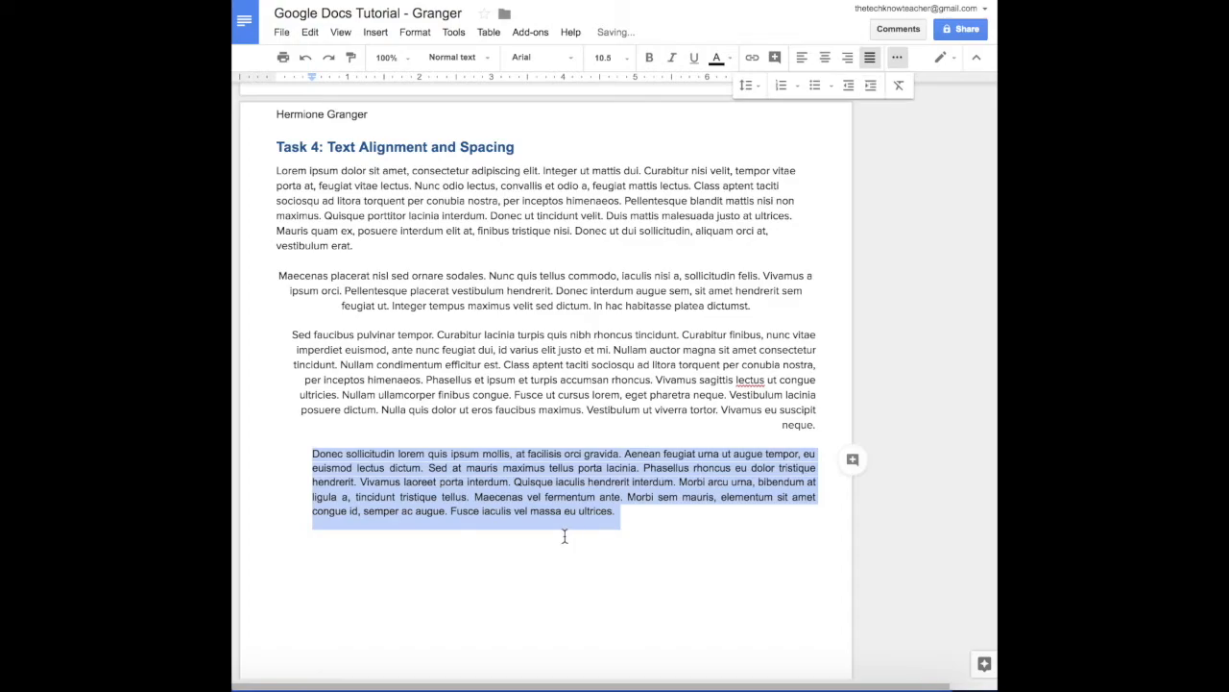
click(357, 511)
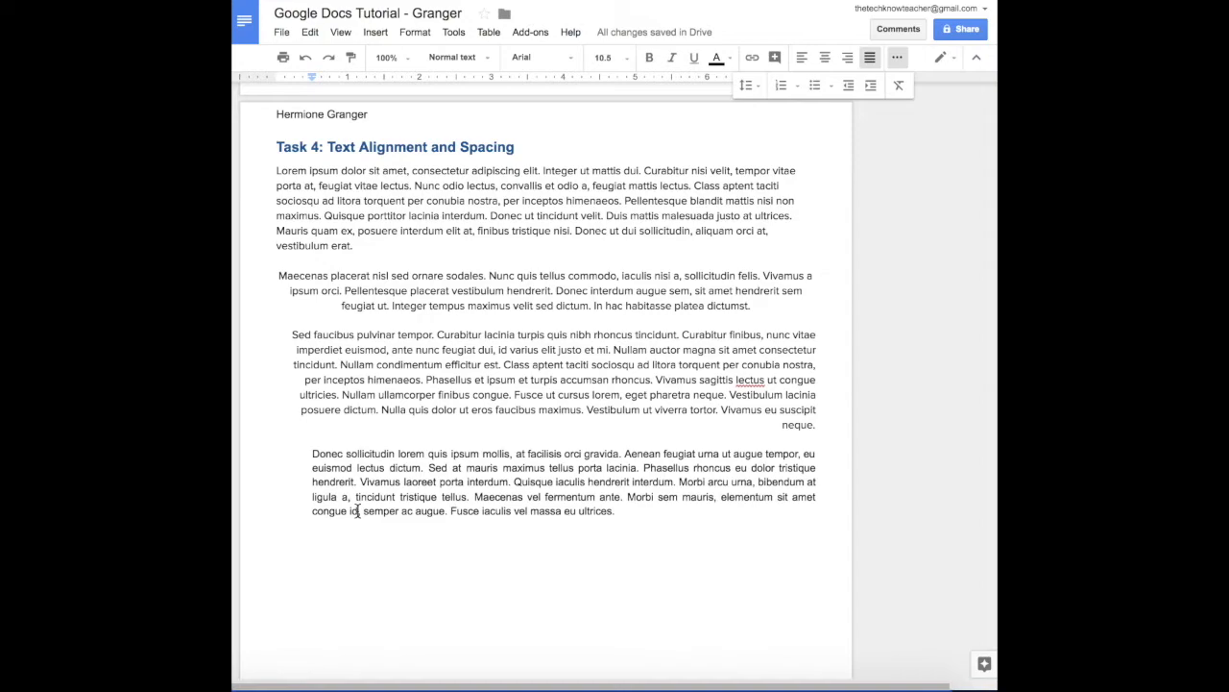
key(ctrl+z)
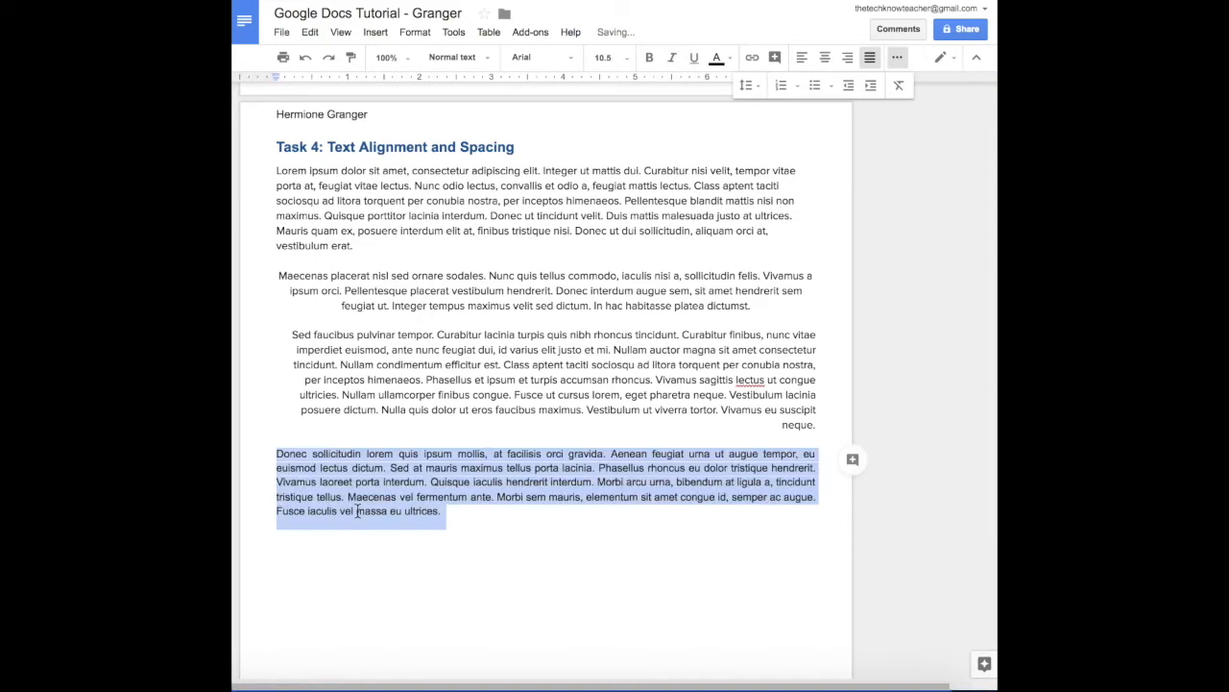
Indent the last paragraph, starting with "Donec sollicitudin", by one level from a cursor placed at its beginning.
click(265, 455)
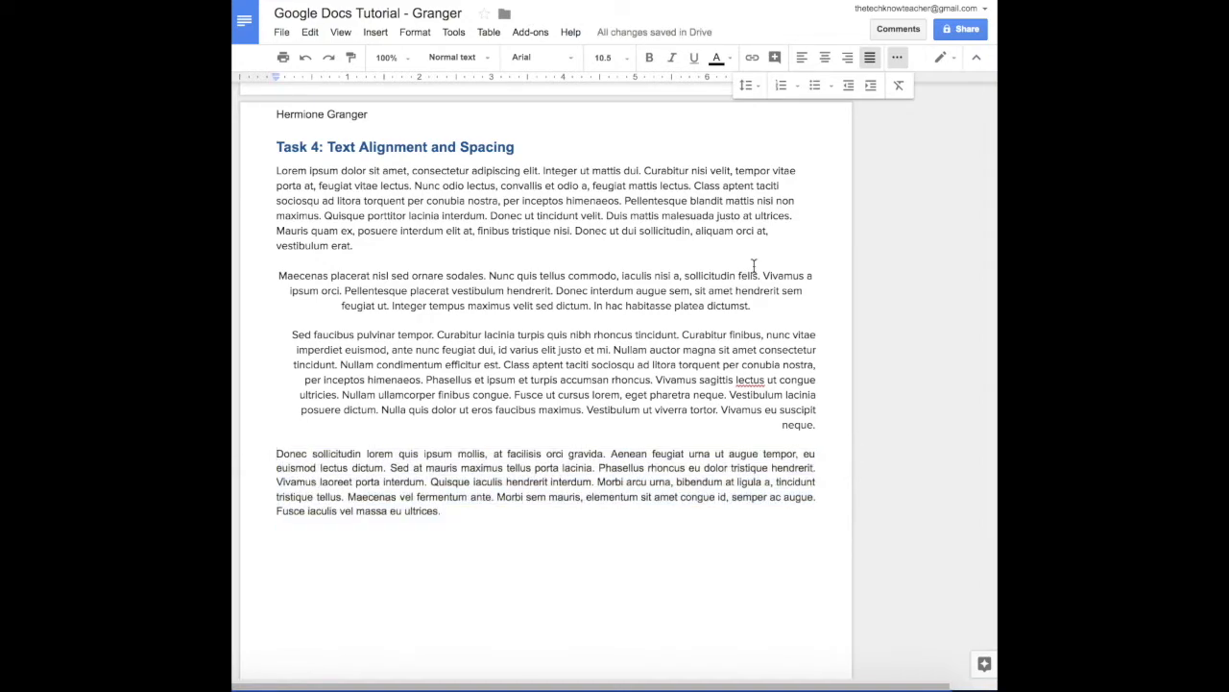
click(871, 88)
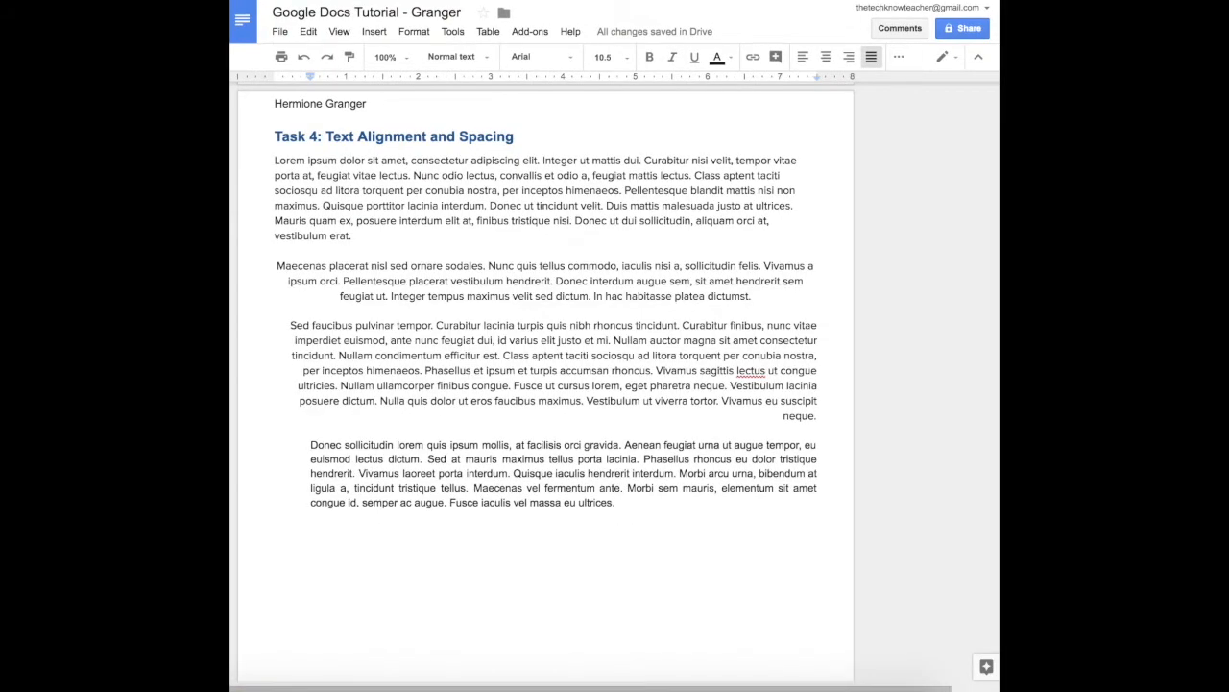
Check which line spacing option is applied to the first paragraph, and leave it as it is.
triple_click(401, 181)
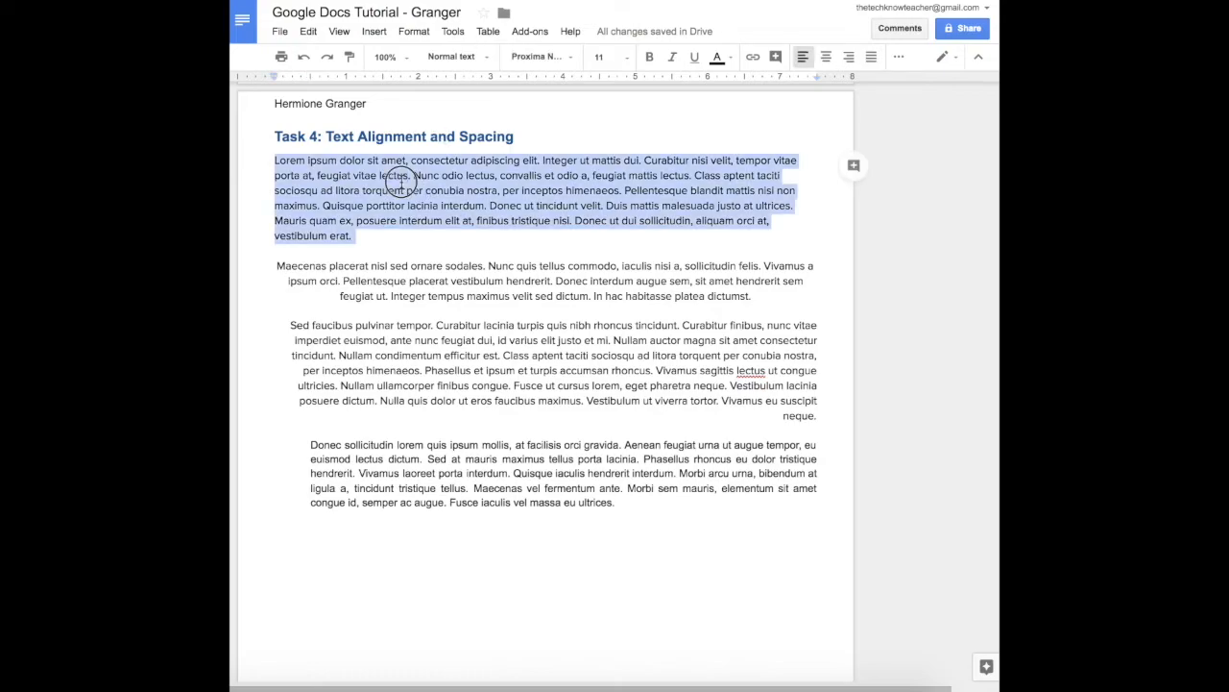
click(896, 61)
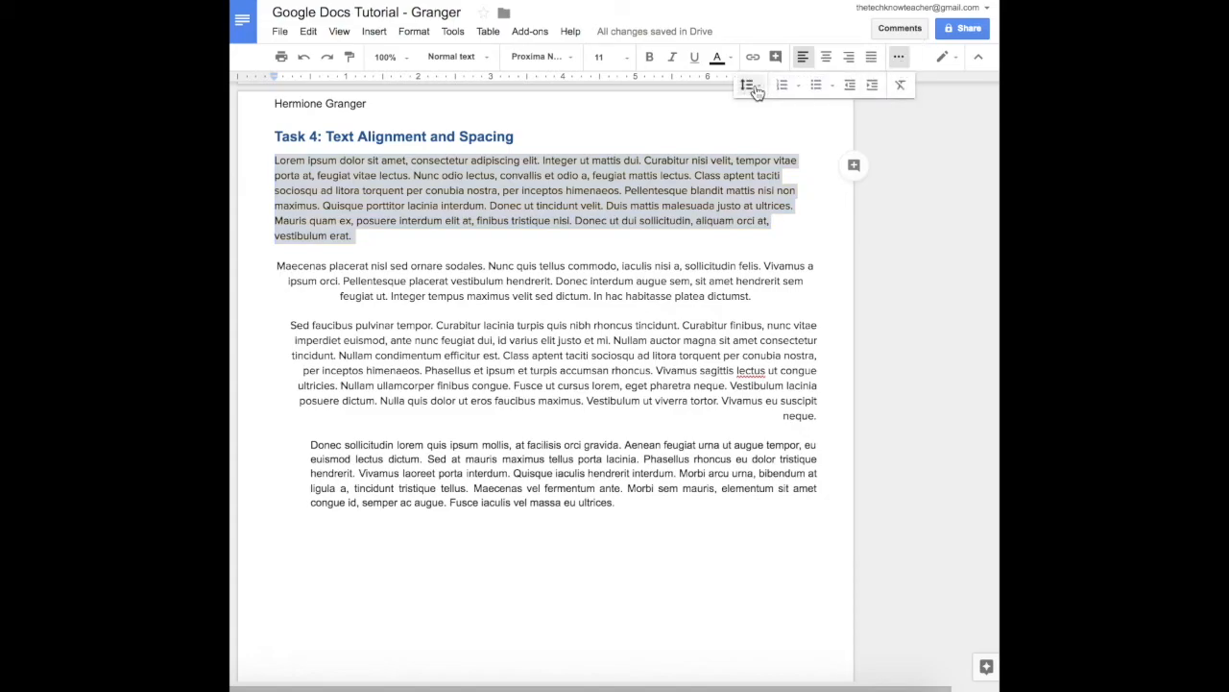
click(750, 88)
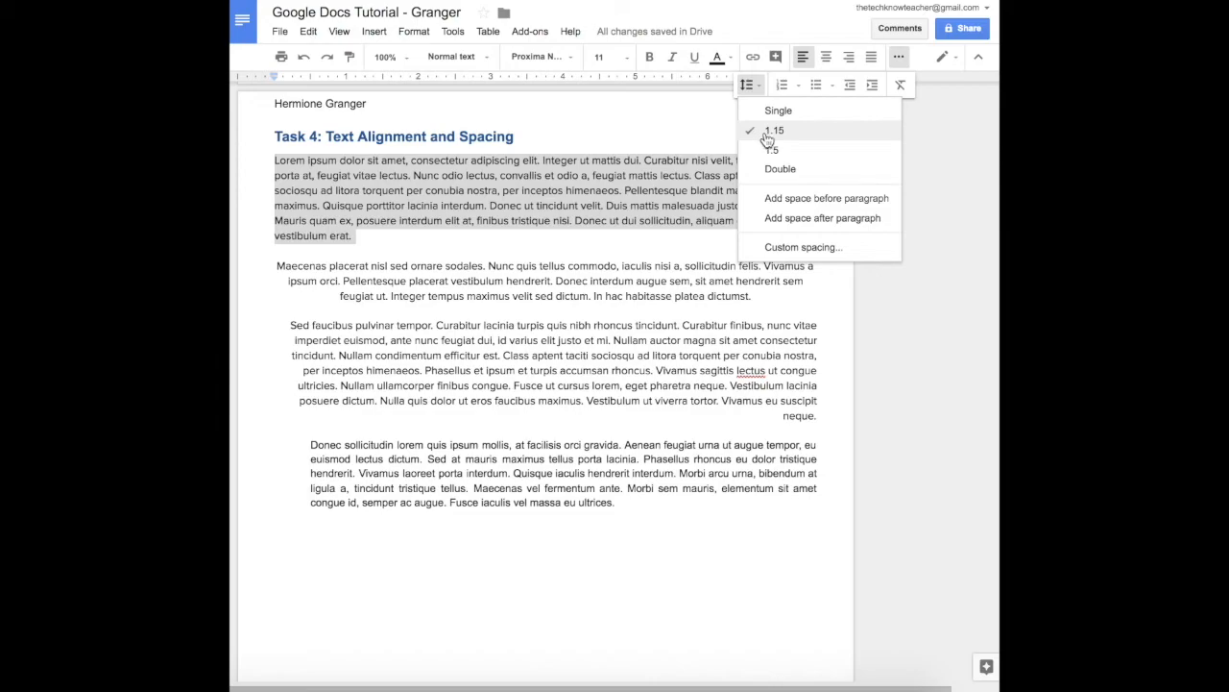
click(603, 278)
Set the line spacing of the centered second paragraph to 1.5.
triple_click(603, 278)
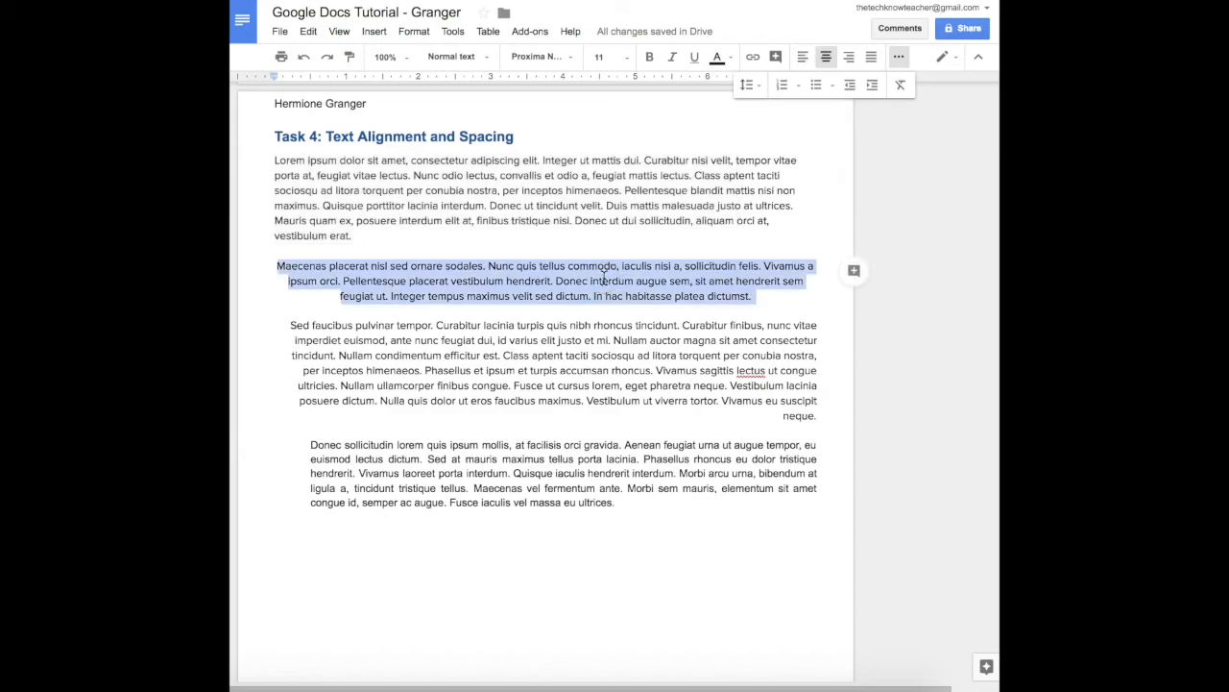
click(750, 88)
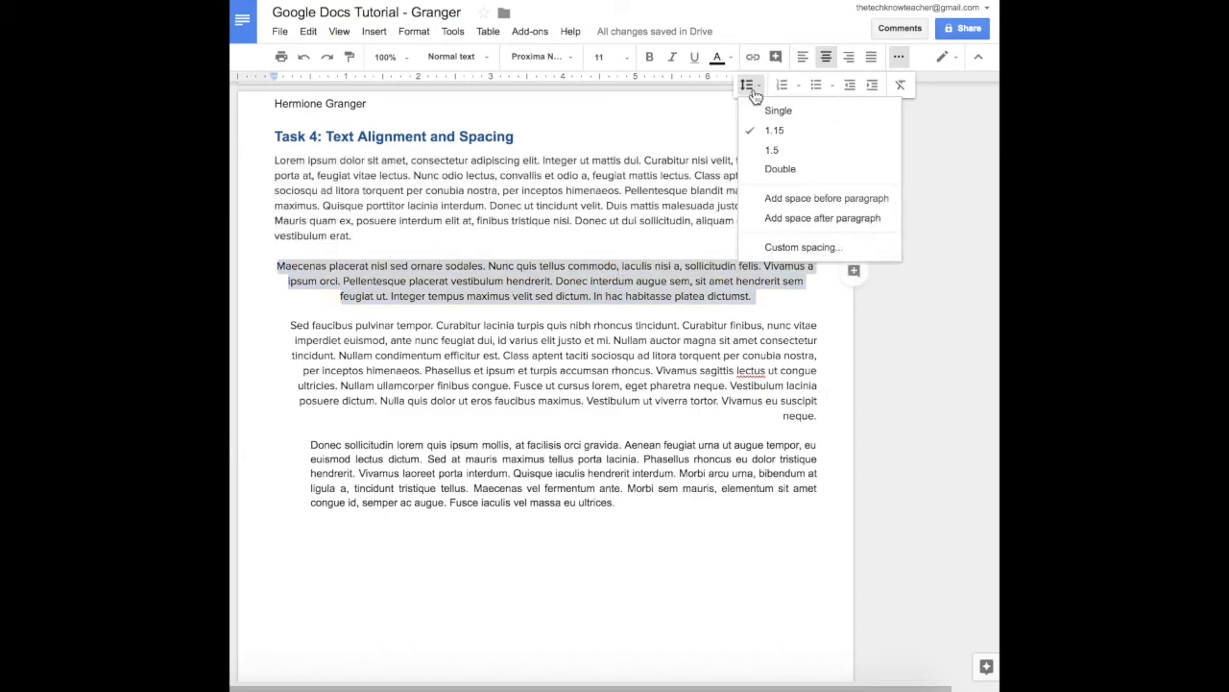
click(767, 150)
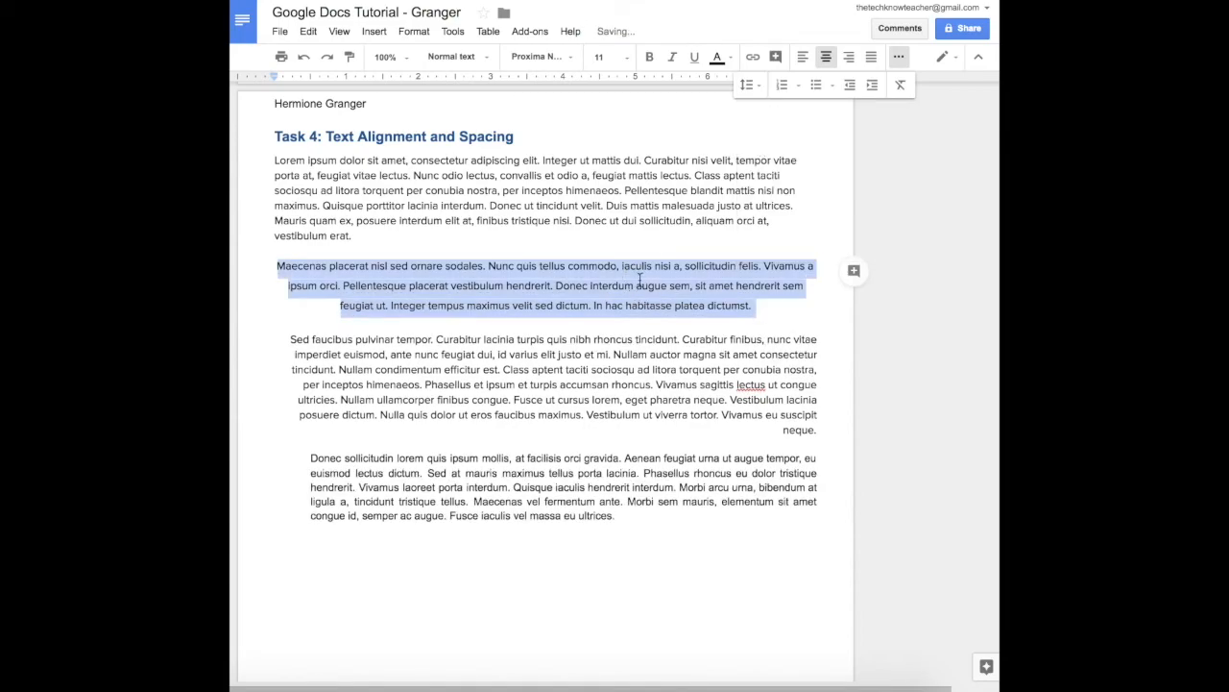
Set the line spacing of the right-aligned third paragraph to Double.
click(606, 356)
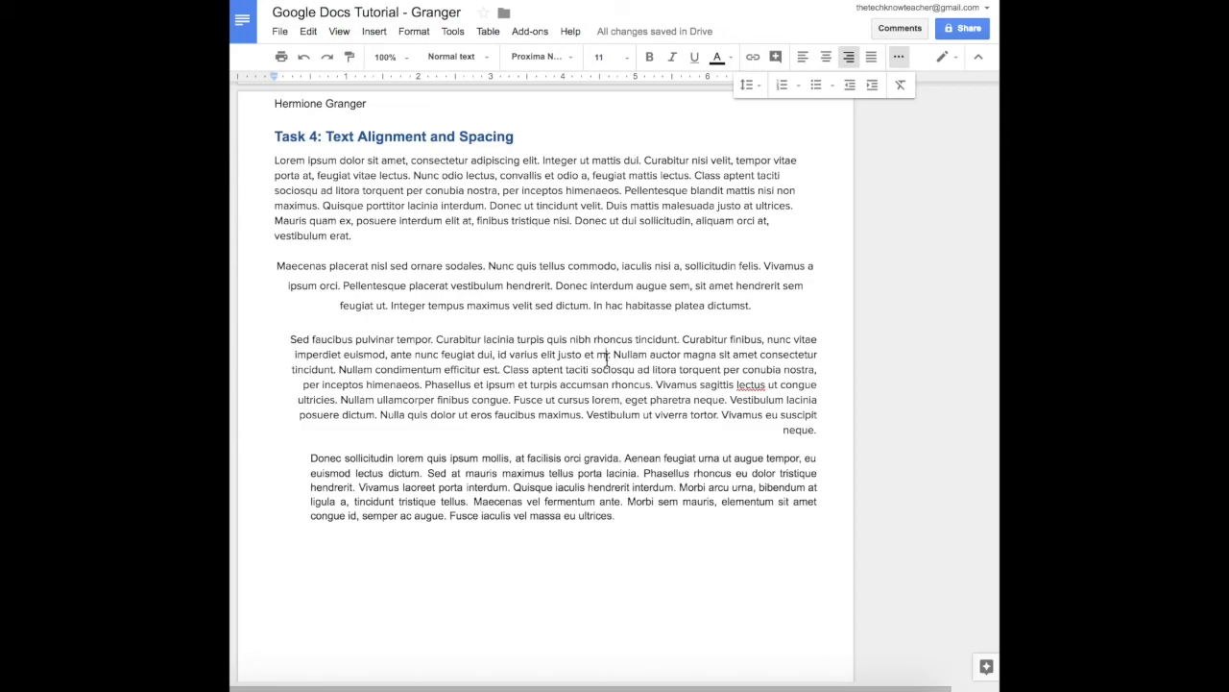
triple_click(606, 356)
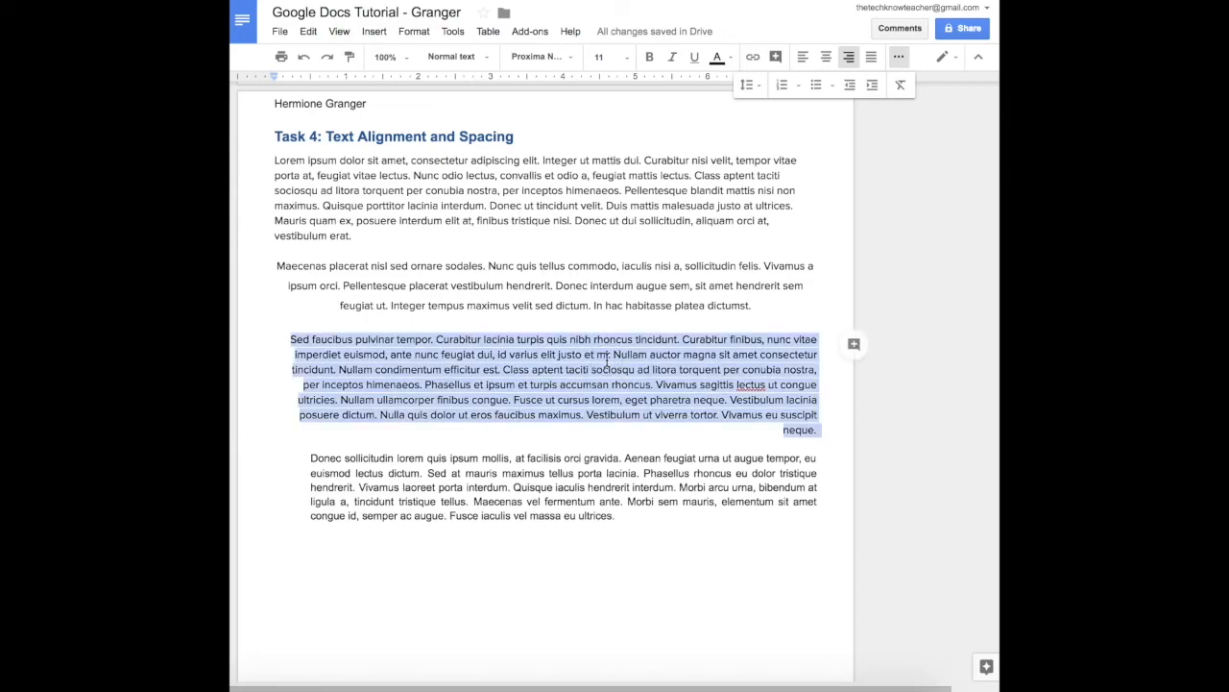
click(749, 85)
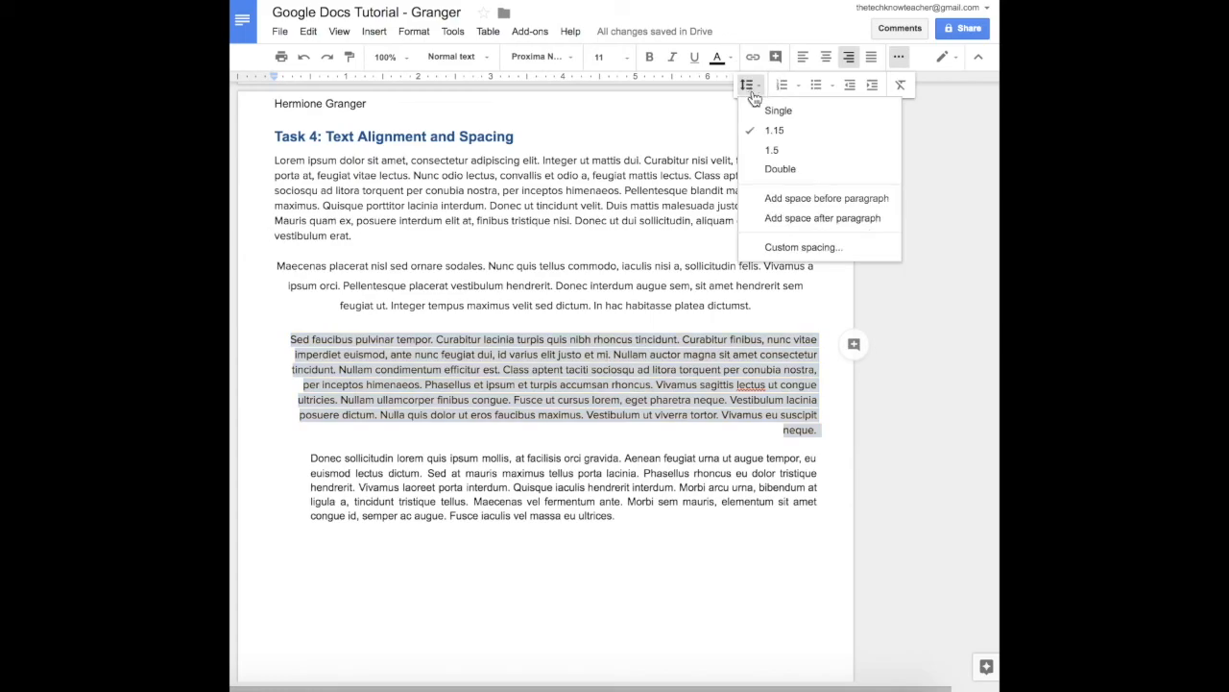
click(759, 173)
click(534, 446)
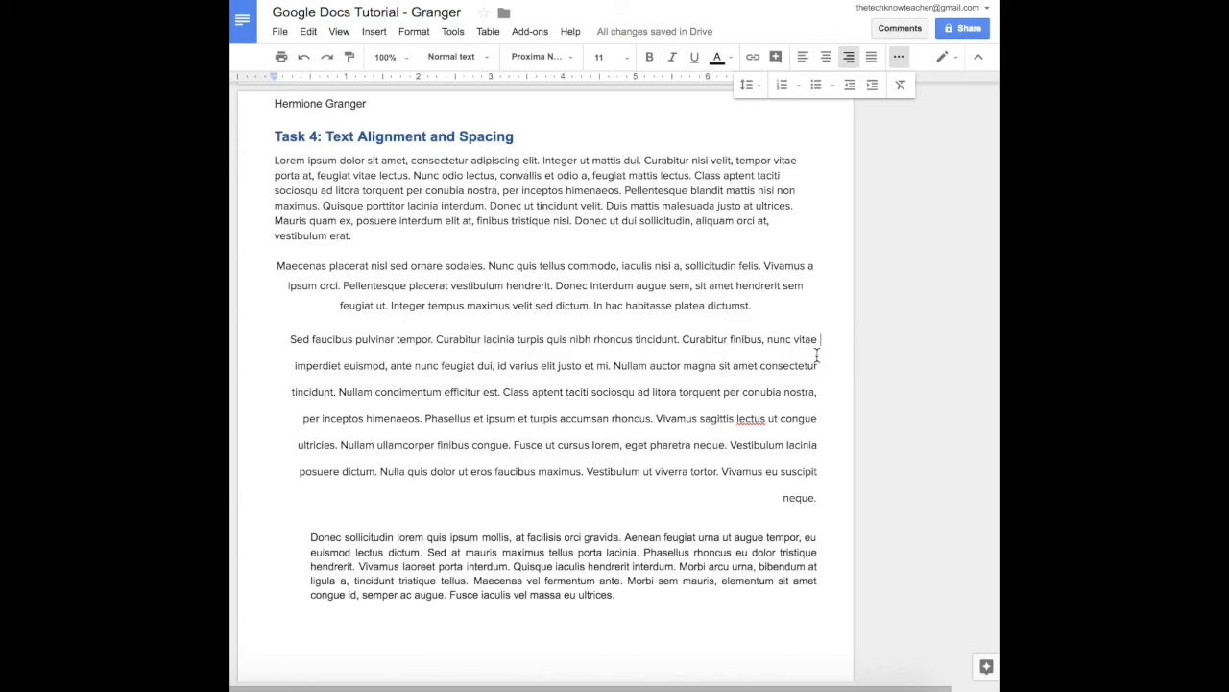
click(817, 363)
click(818, 392)
key(BackSpace)
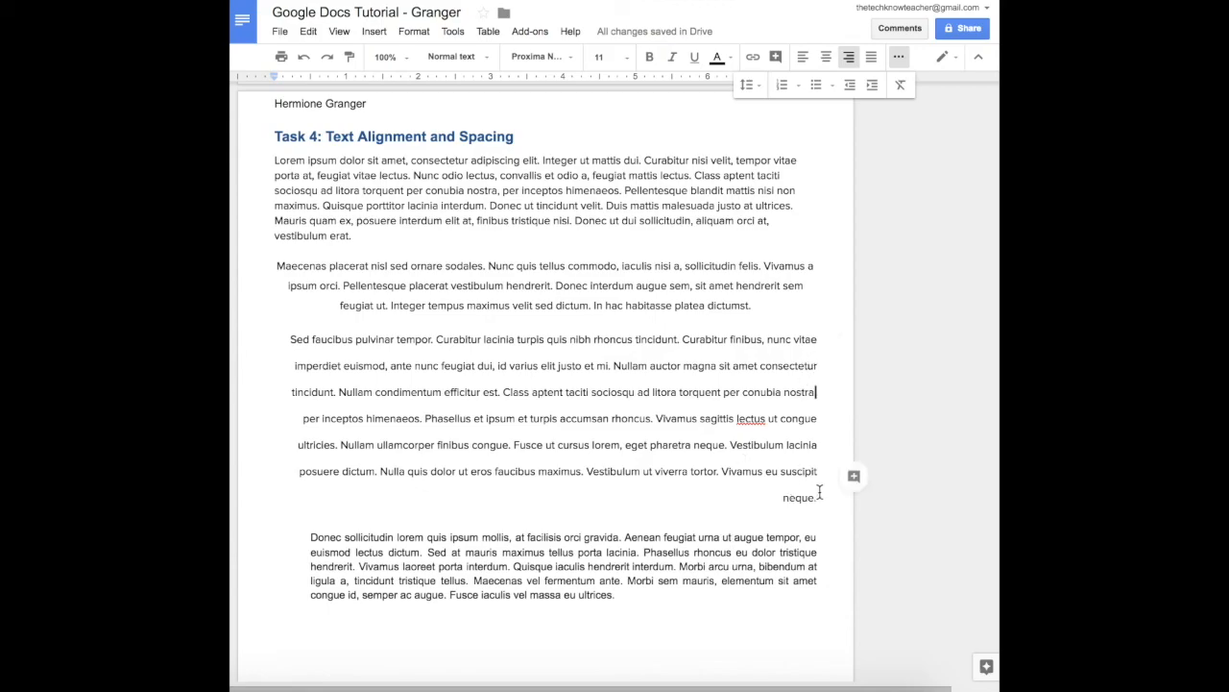